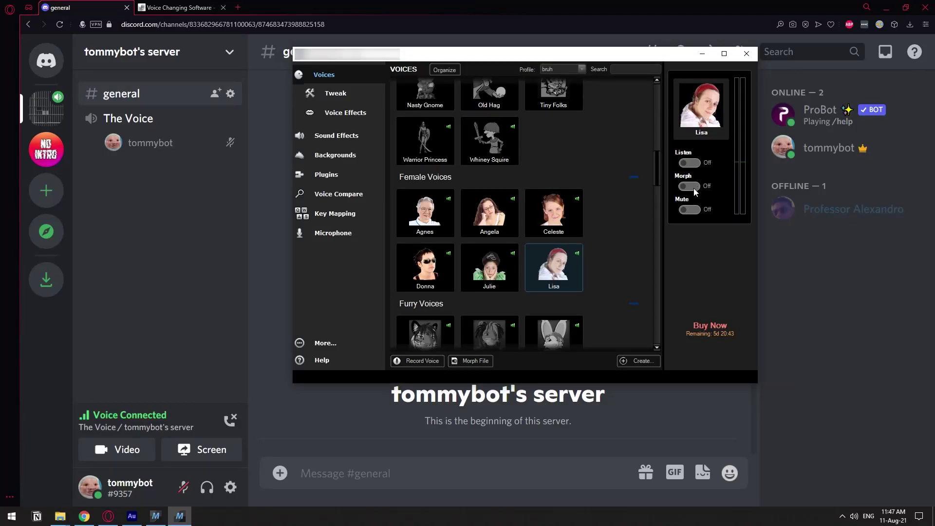
Step: Turn on listening and morphing for the Lisa voice
{"action": "left_click", "coordinate": [689, 163]}
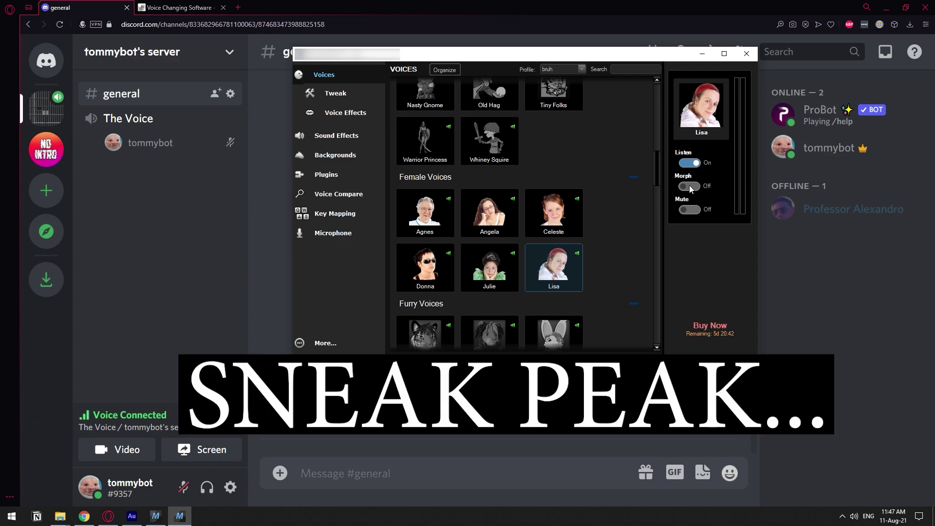
{"action": "left_click", "coordinate": [689, 186]}
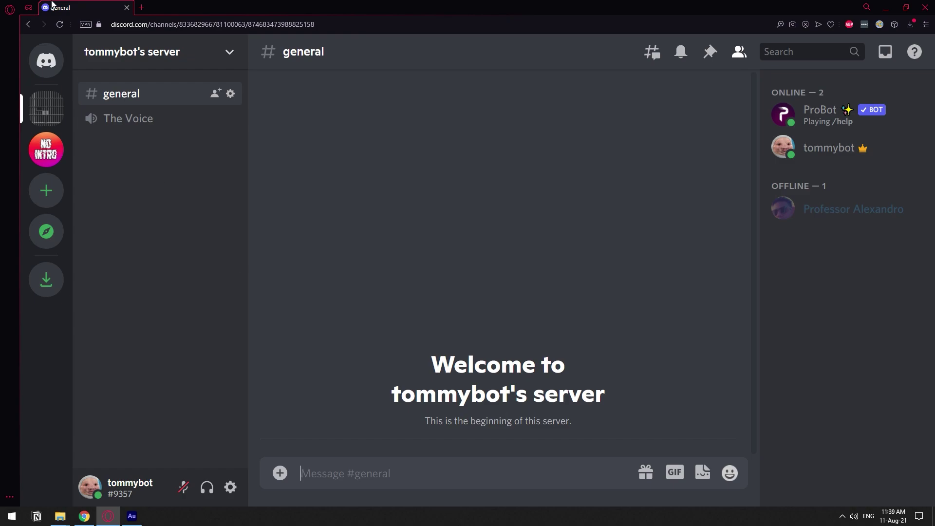
Step: Search the web for morphvox in a new browser tab
{"action": "left_click", "coordinate": [143, 8]}
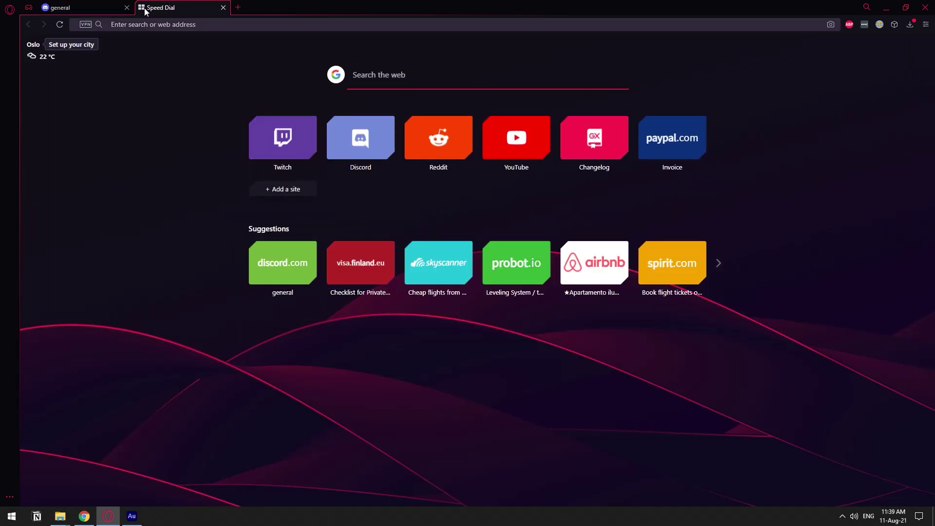
{"action": "type", "text": "morphvox"}
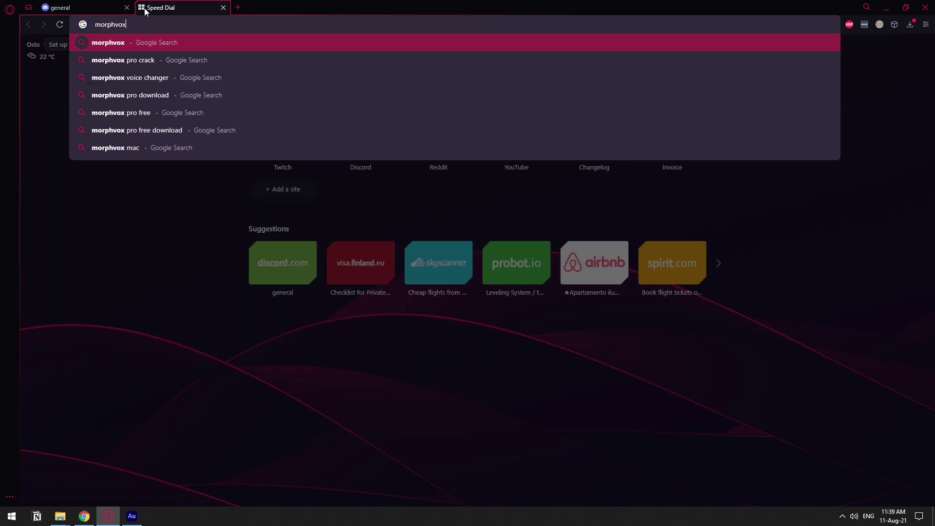
{"action": "key", "text": "Return"}
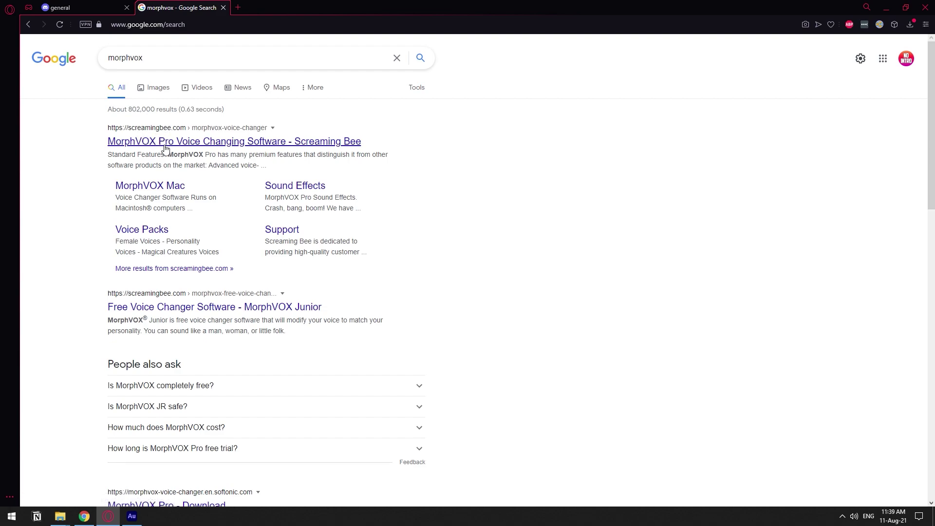
Step: Download the Windows free trial of MorphVOX Pro from the Screaming Bee website
{"action": "left_click", "coordinate": [164, 142]}
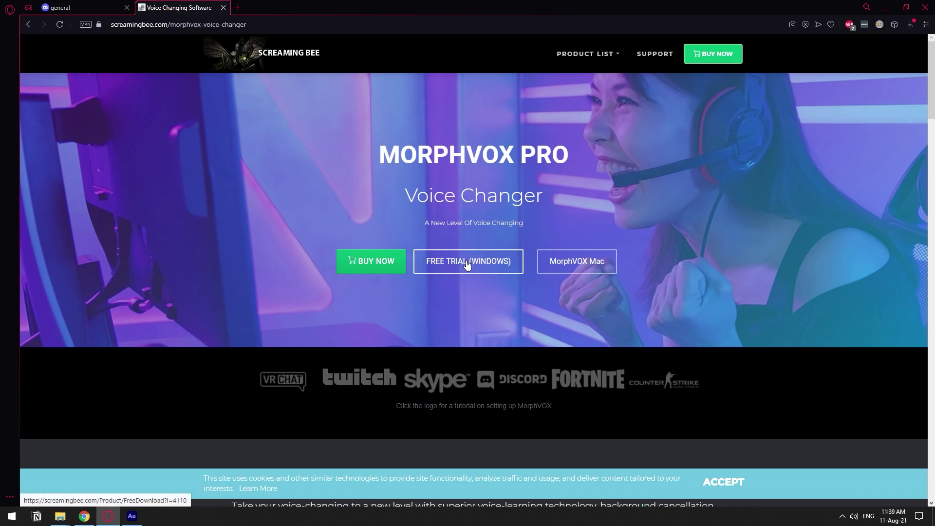
{"action": "left_click", "coordinate": [467, 265]}
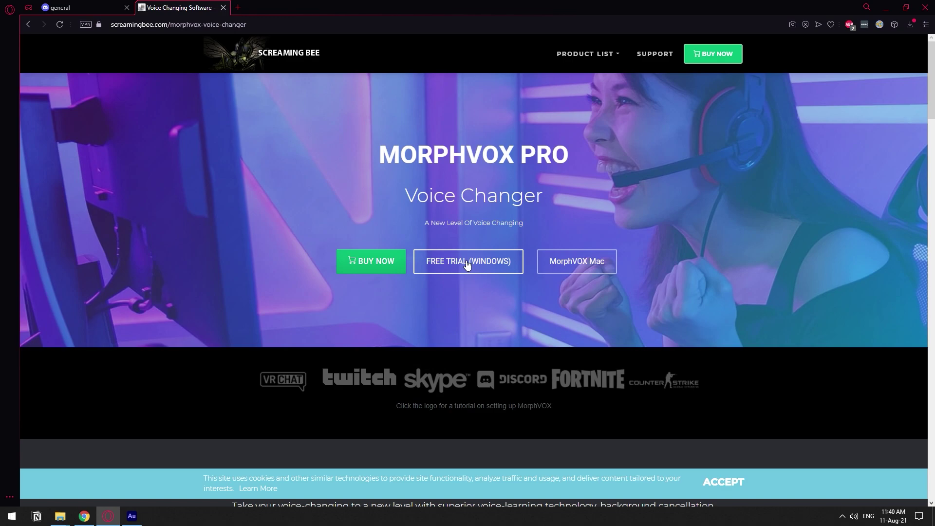
{"action": "key", "text": "Return"}
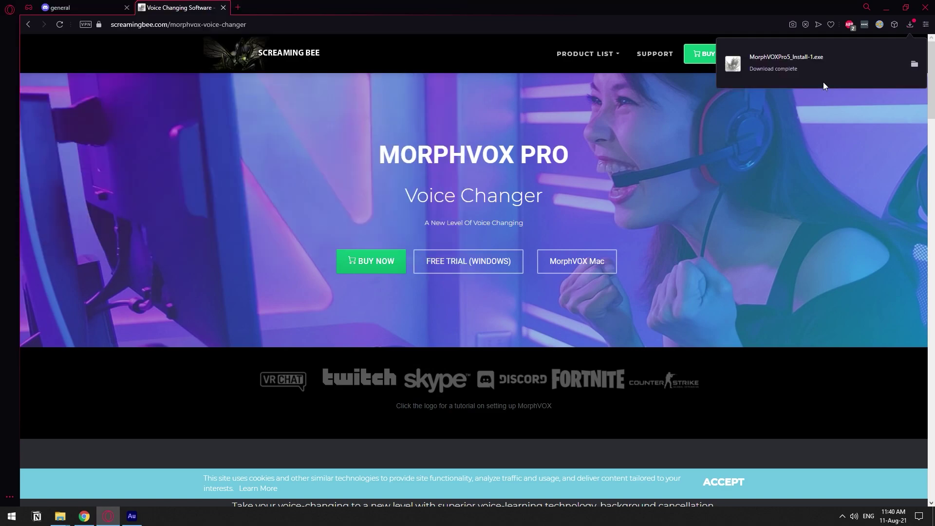
Step: Run the downloaded MorphVOX Pro installer, allow it to change the device, and accept the license agreement
{"action": "left_click", "coordinate": [816, 68]}
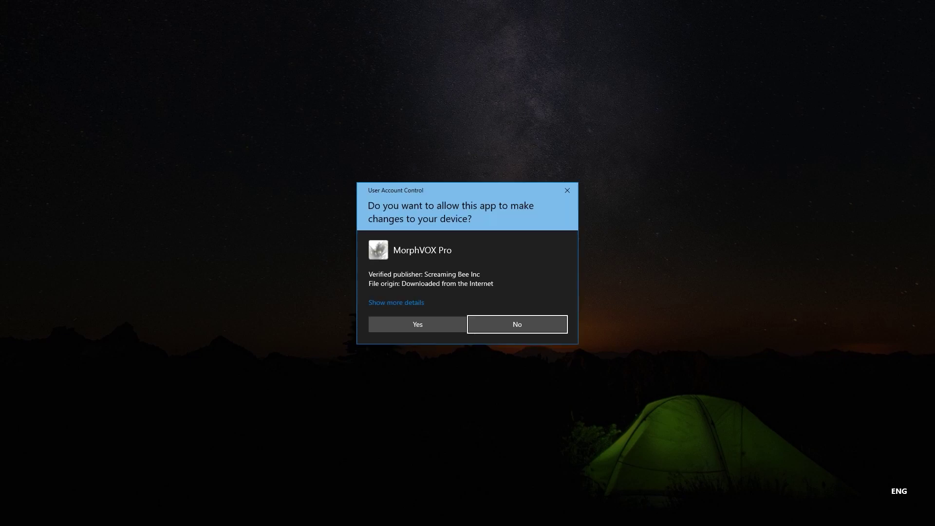
{"action": "left_click", "coordinate": [446, 323]}
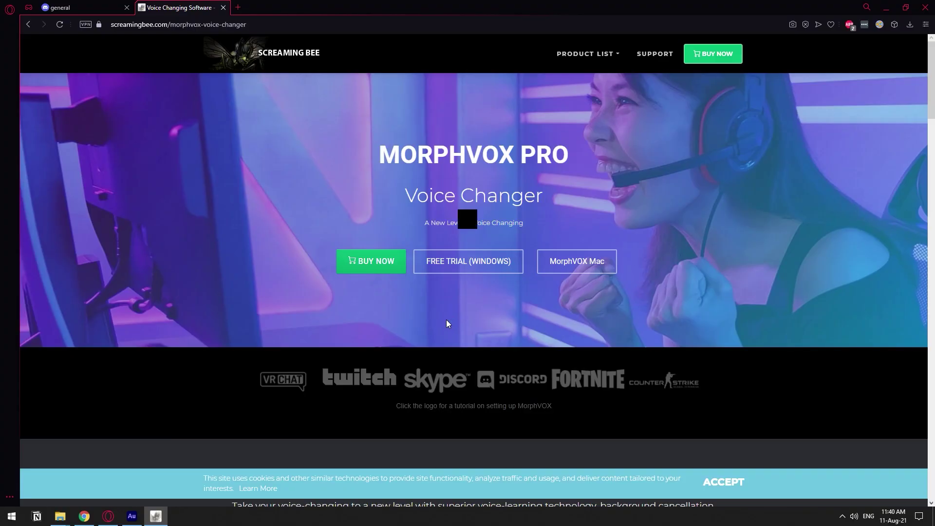
{"action": "left_click", "coordinate": [548, 317]}
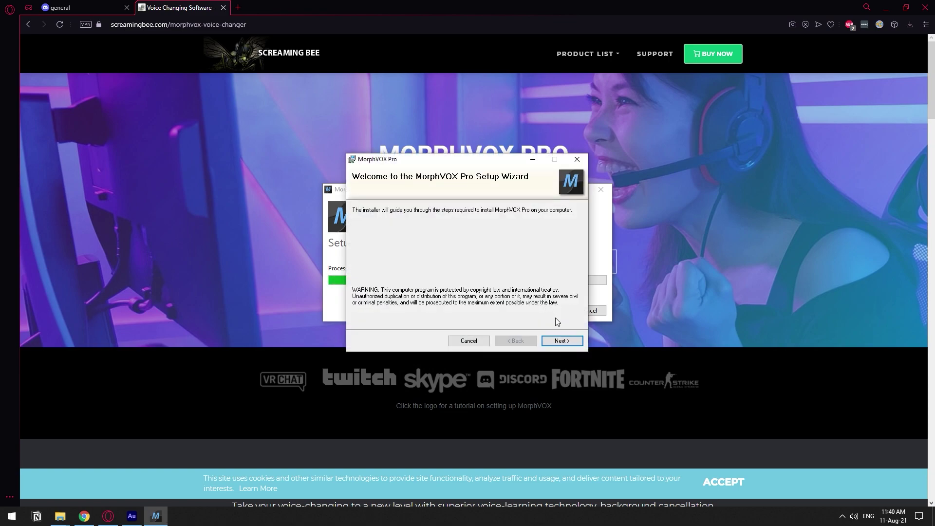
{"action": "left_click", "coordinate": [561, 341]}
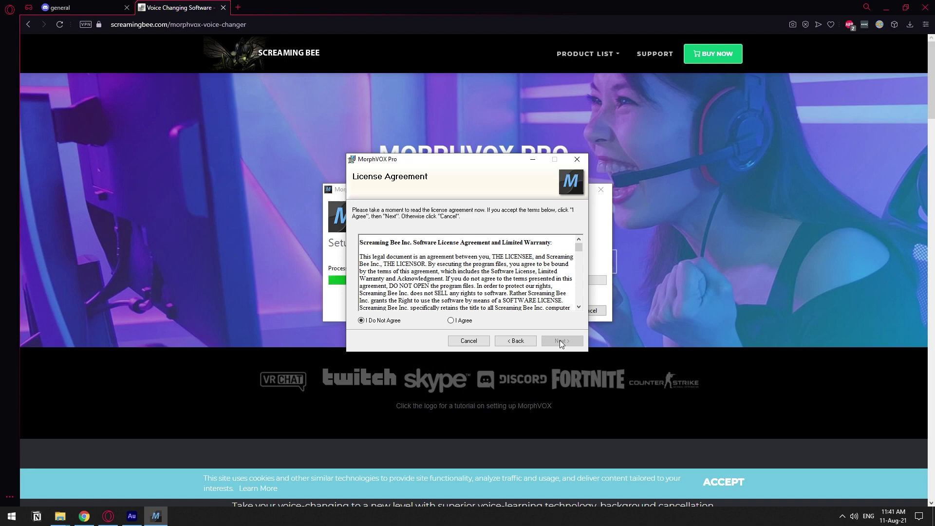
{"action": "left_click", "coordinate": [451, 320]}
{"action": "left_click", "coordinate": [561, 341]}
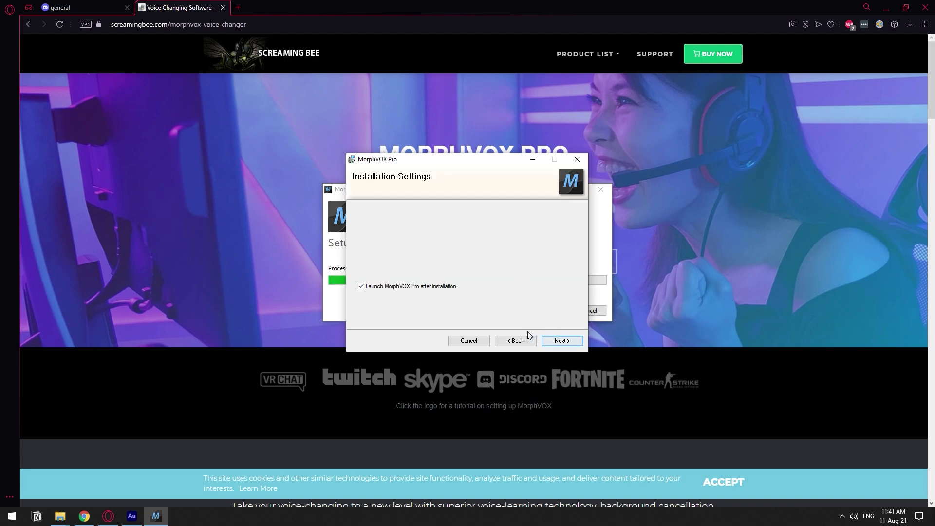
Step: Install MorphVOX Pro in the default folder with launch after installation enabled, and continue with the trial without a key
{"action": "left_click", "coordinate": [557, 341]}
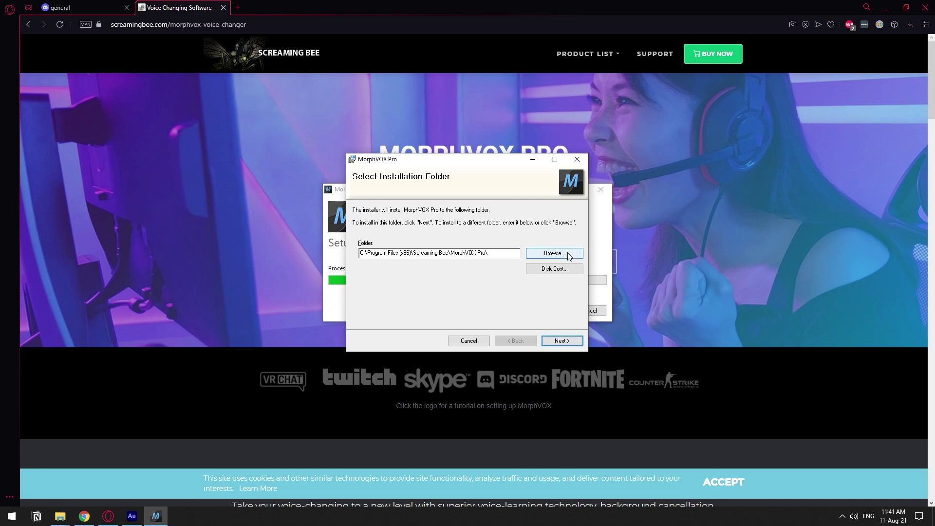
{"action": "left_click", "coordinate": [559, 340]}
{"action": "left_click", "coordinate": [557, 341]}
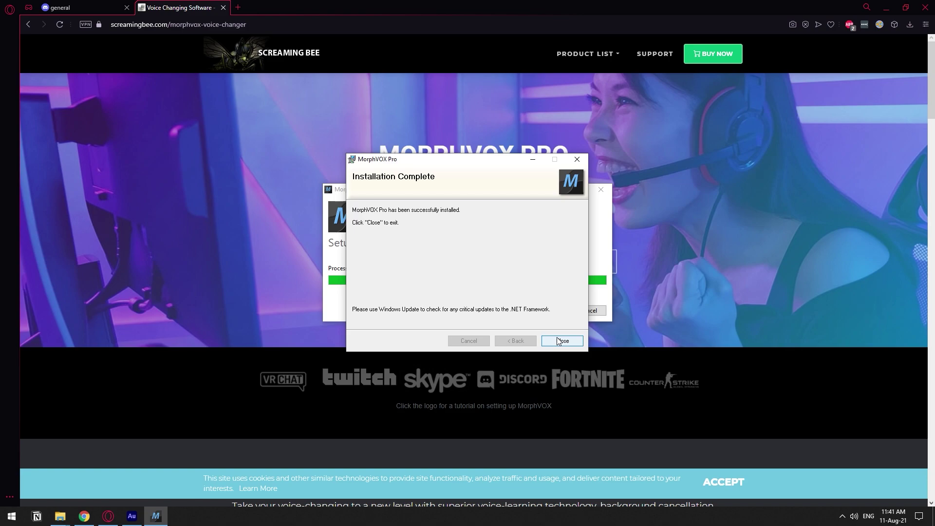
{"action": "left_click", "coordinate": [558, 341]}
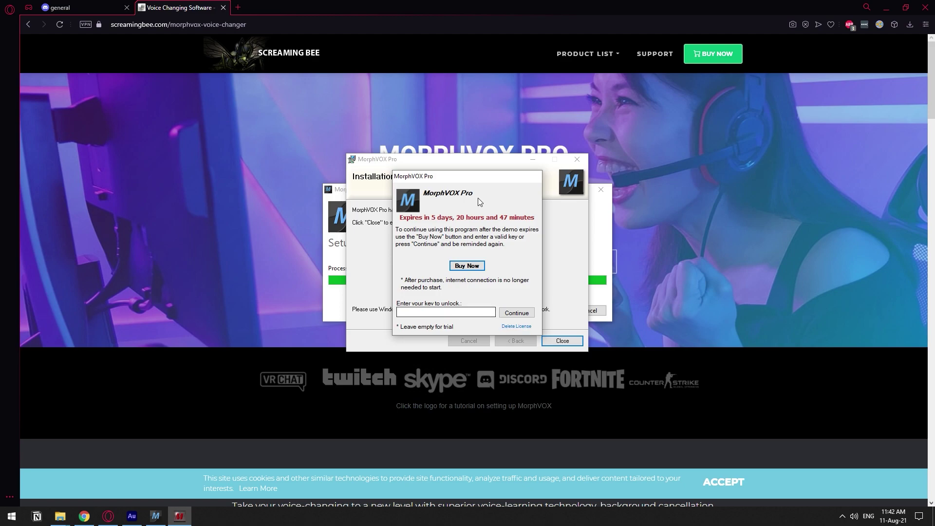
{"action": "left_click", "coordinate": [509, 311]}
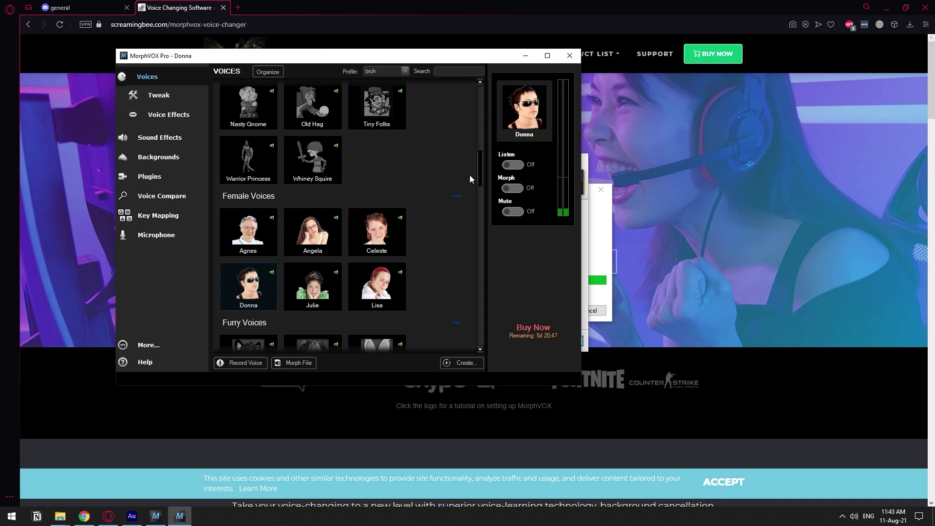
Step: Look through the available voice categories, from Creatures of Darkness to Female Voices
{"action": "left_click_drag", "start_coordinate": [479, 174], "coordinate": [484, 104]}
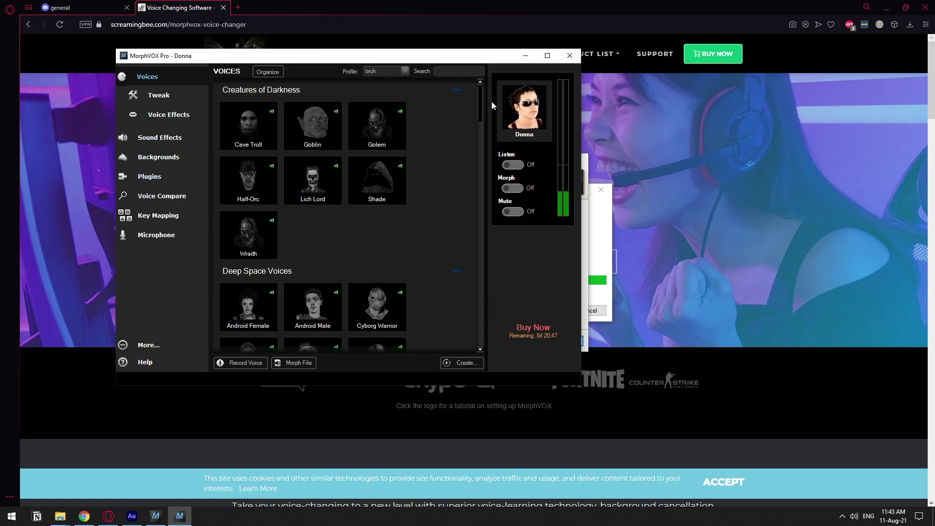
{"action": "left_click_drag", "start_coordinate": [481, 105], "coordinate": [481, 141]}
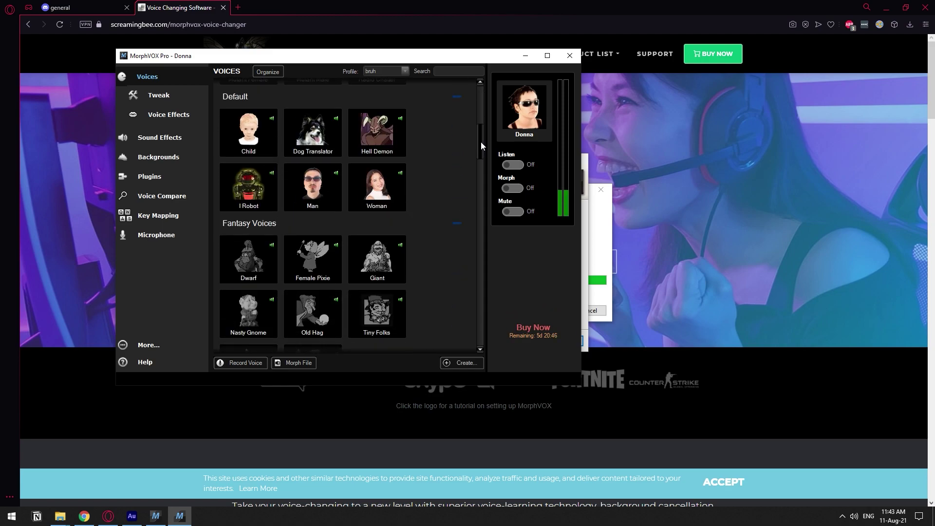
{"action": "left_click_drag", "start_coordinate": [481, 141], "coordinate": [483, 175]}
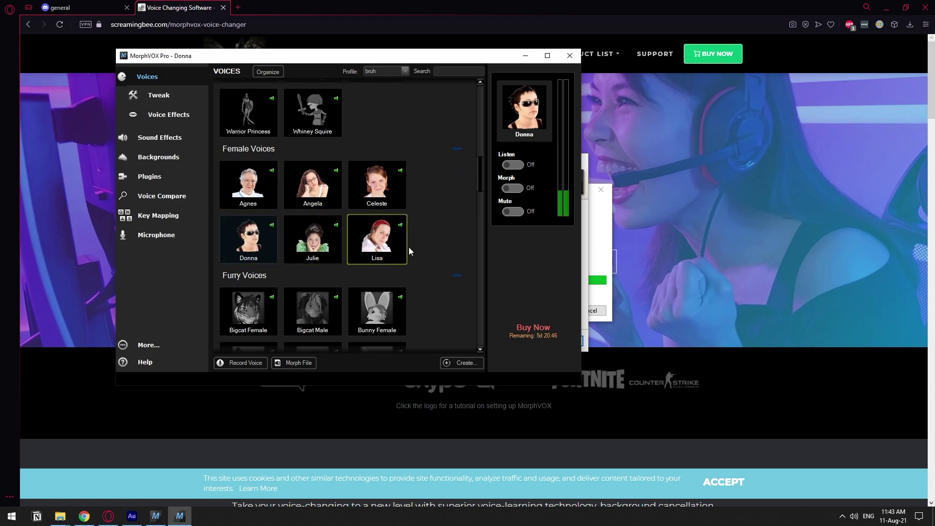
{"action": "left_click_drag", "start_coordinate": [480, 178], "coordinate": [482, 145]}
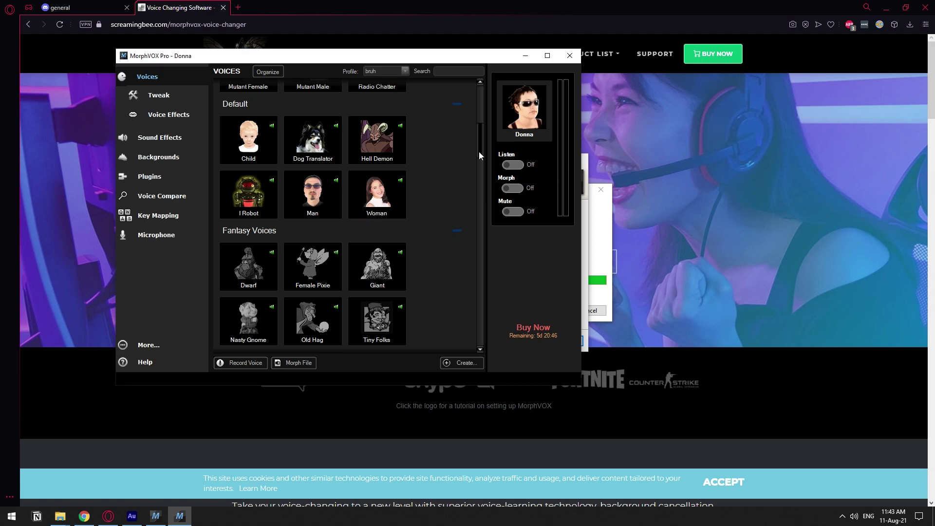
Step: Start a new voice profile and advance the Voice Doctor to its device setup
{"action": "left_click", "coordinate": [404, 71]}
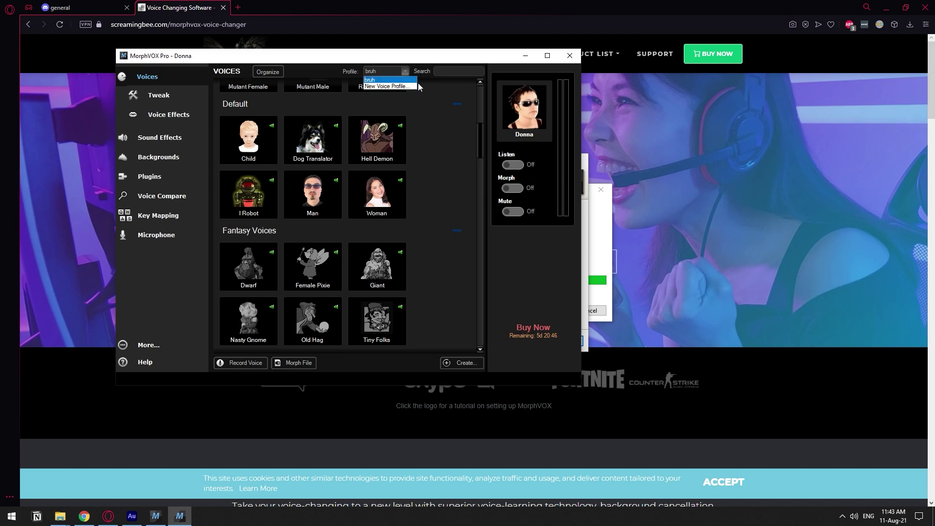
{"action": "left_click", "coordinate": [405, 86]}
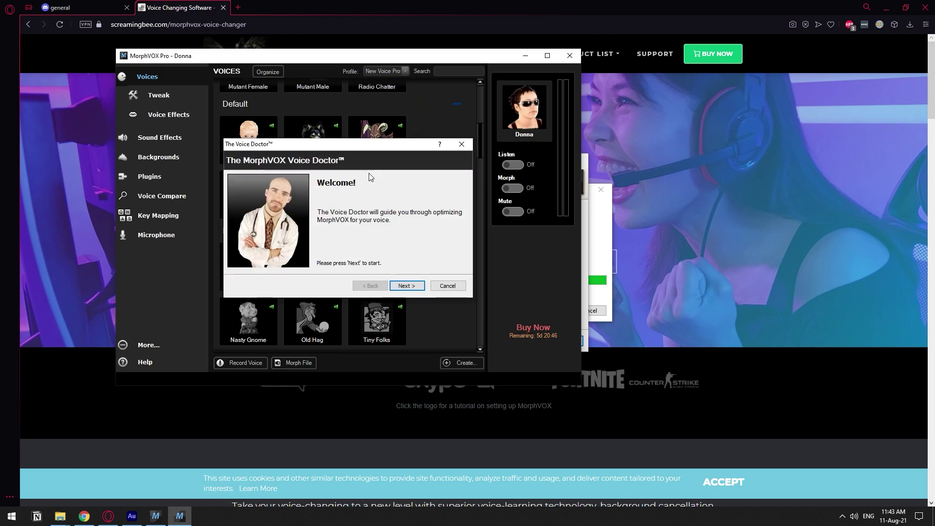
{"action": "left_click", "coordinate": [406, 286]}
{"action": "left_click", "coordinate": [407, 286]}
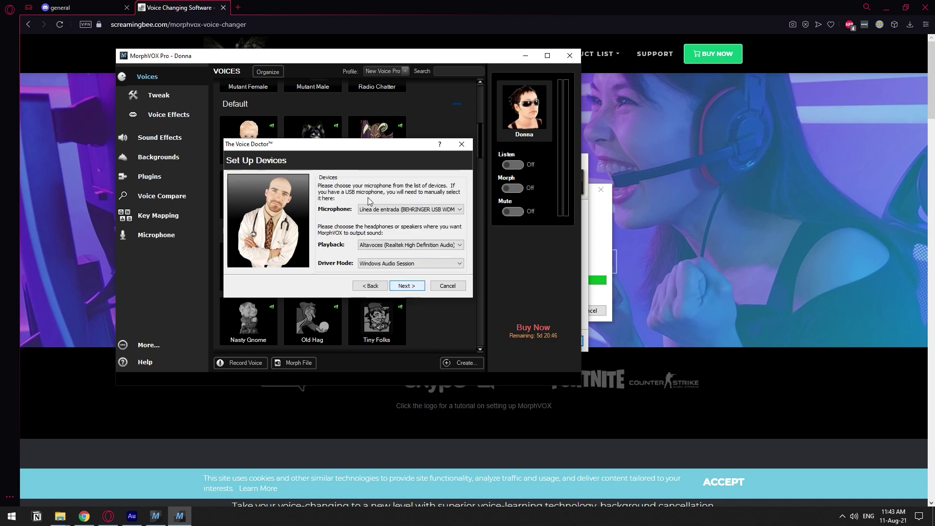
Step: Accept the BEHRINGER USB line input as microphone, the Realtek speakers for playback, and the Windows Audio Session driver mode
{"action": "left_click", "coordinate": [413, 212]}
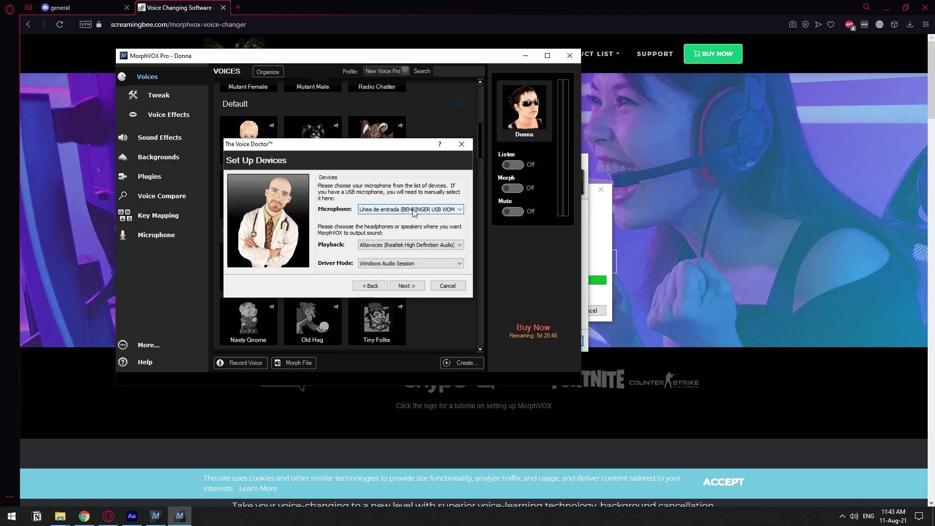
{"action": "left_click", "coordinate": [369, 246]}
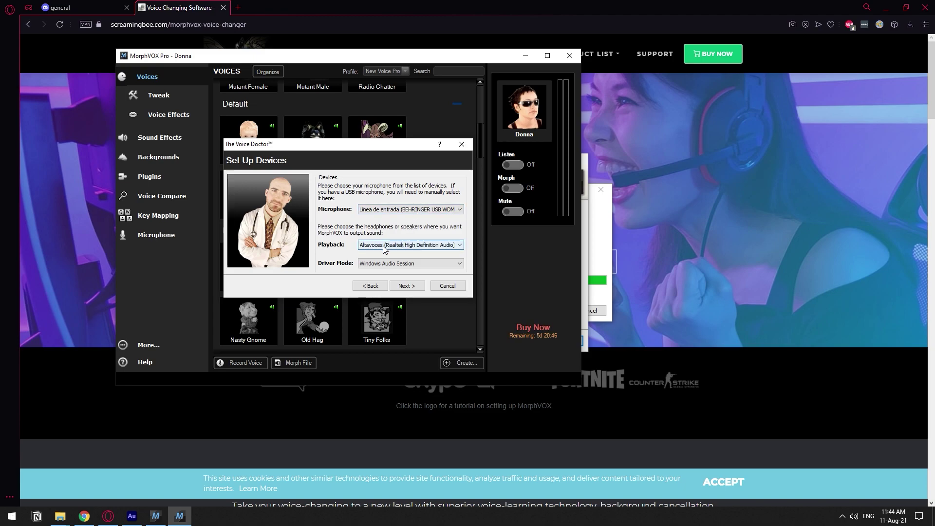
{"action": "left_click", "coordinate": [384, 245]}
{"action": "left_click", "coordinate": [389, 266]}
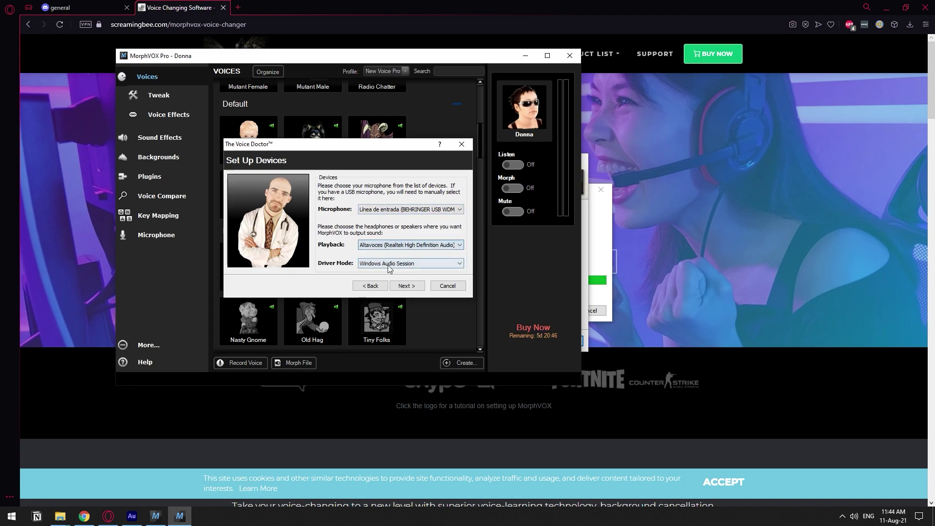
{"action": "left_click", "coordinate": [407, 286]}
Step: Choose the existing voice profile bruh and continue to the voice recording
{"action": "left_click", "coordinate": [405, 234]}
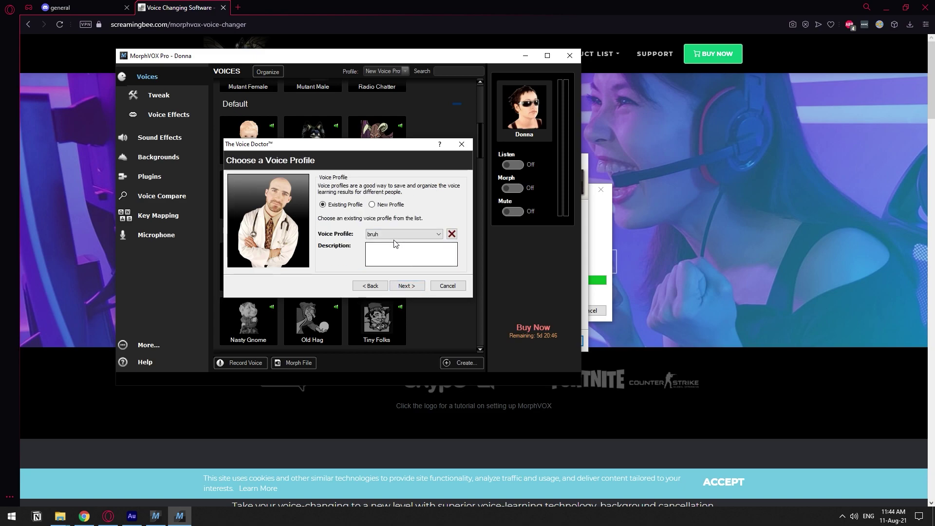
{"action": "left_click", "coordinate": [405, 233]}
{"action": "left_click", "coordinate": [407, 251]}
{"action": "left_click", "coordinate": [405, 286]}
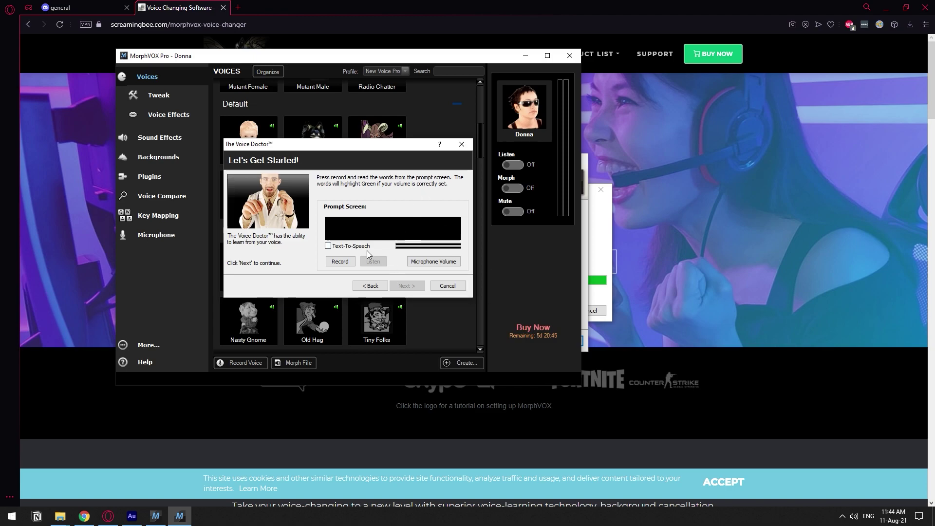
Step: Record the prompt sentence about the airspeed of a swallow, start voice processing, and cancel the Voice Doctor
{"action": "left_click", "coordinate": [339, 261]}
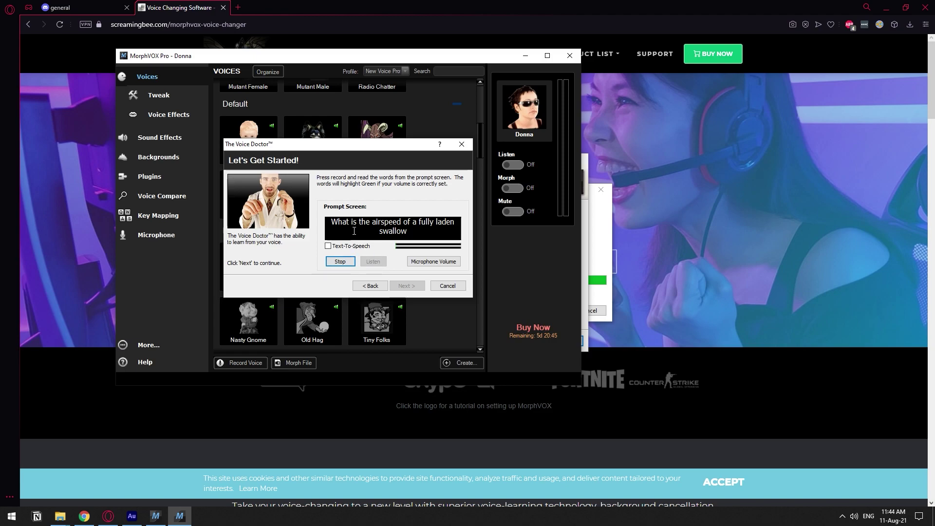
{"action": "left_click_drag", "start_coordinate": [354, 231], "coordinate": [424, 229]}
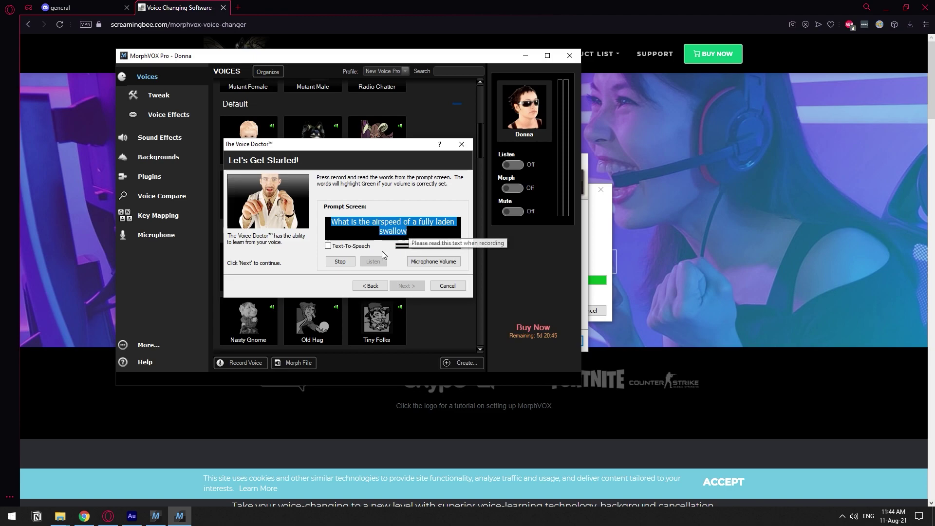
{"action": "left_click", "coordinate": [340, 262]}
{"action": "left_click", "coordinate": [404, 285]}
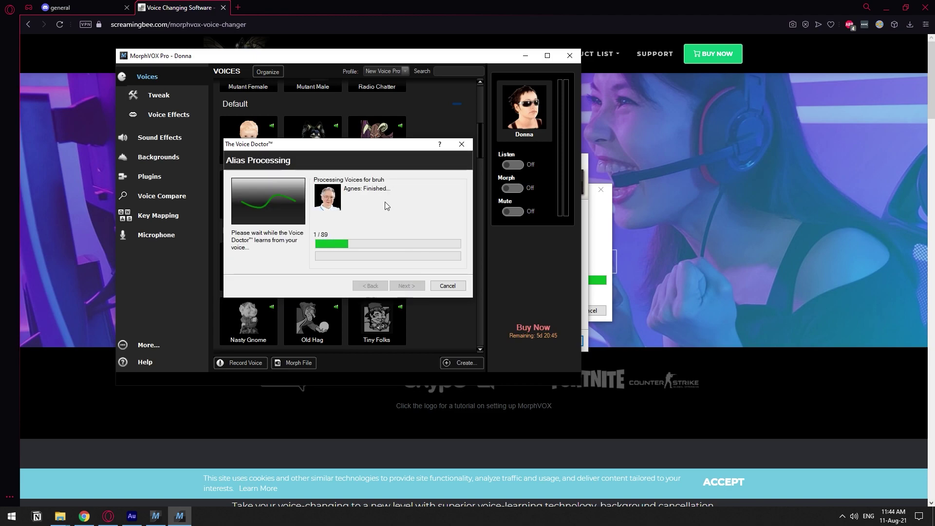
{"action": "left_click", "coordinate": [447, 285]}
Step: Switch to Discord in the browser and open the Voice & Video section of the user settings
{"action": "left_click", "coordinate": [71, 6]}
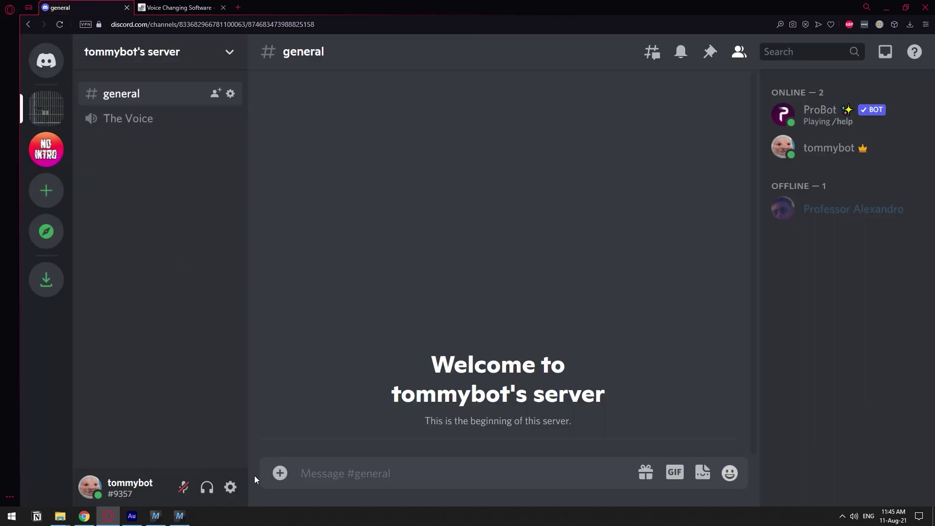
{"action": "left_click", "coordinate": [230, 486]}
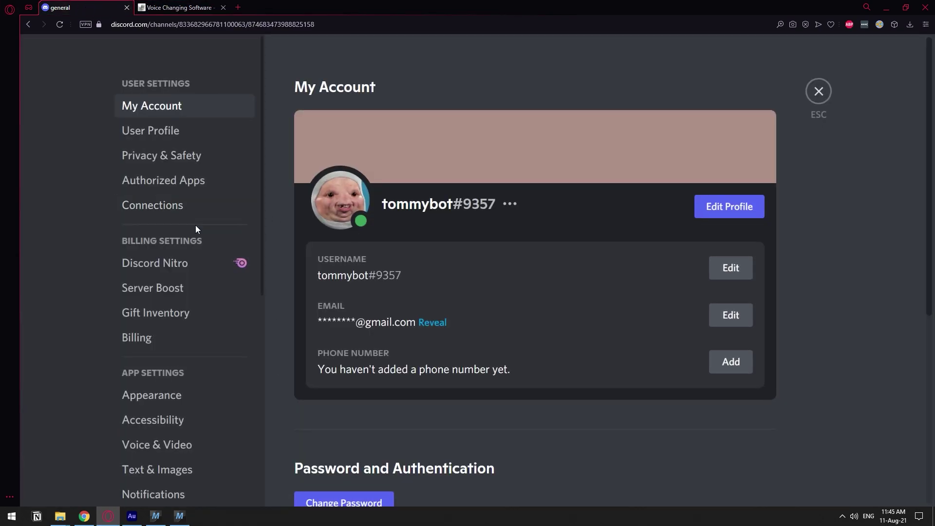
{"action": "scroll", "coordinate": [198, 312], "scroll_direction": "down", "scroll_amount": 2}
{"action": "scroll", "coordinate": [197, 325], "scroll_direction": "down", "scroll_amount": 2}
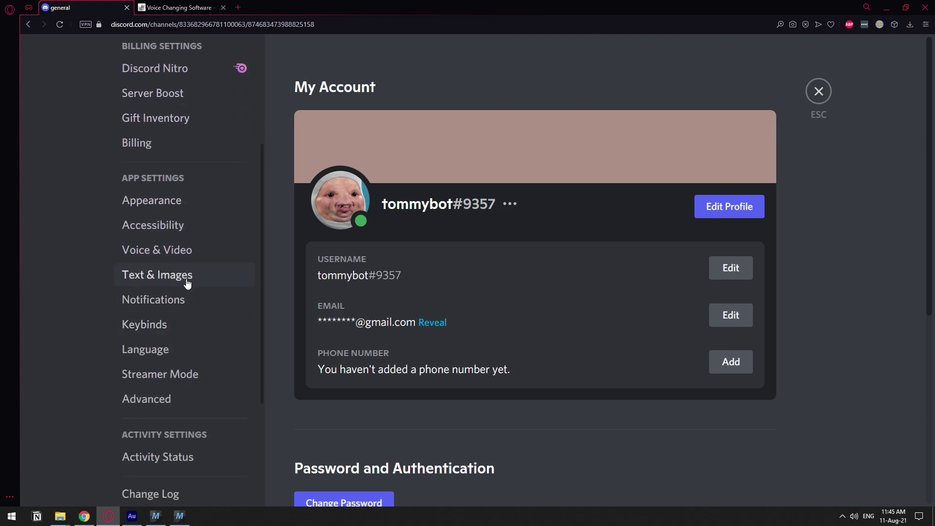
{"action": "left_click", "coordinate": [184, 251]}
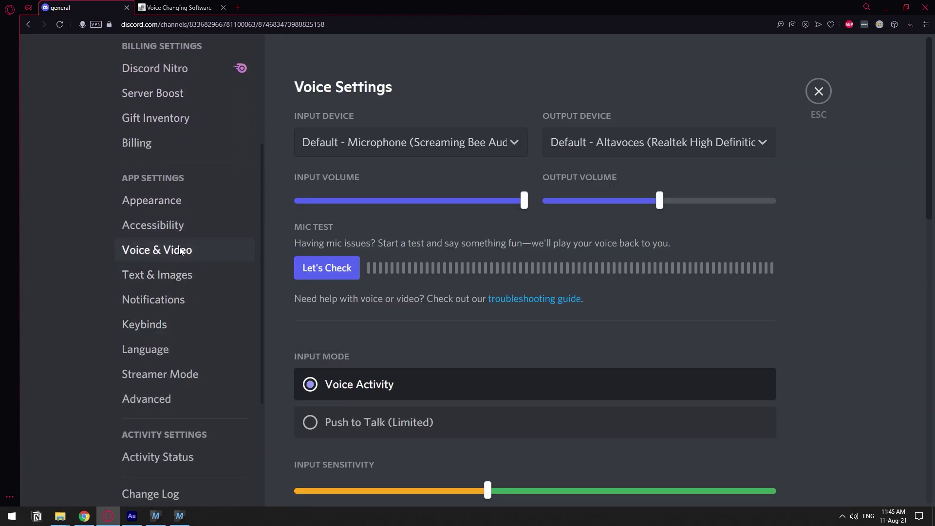
Step: Check the input device choices, keep the default Screaming Bee Audio microphone, and join the voice channel The Voice
{"action": "left_click", "coordinate": [381, 154]}
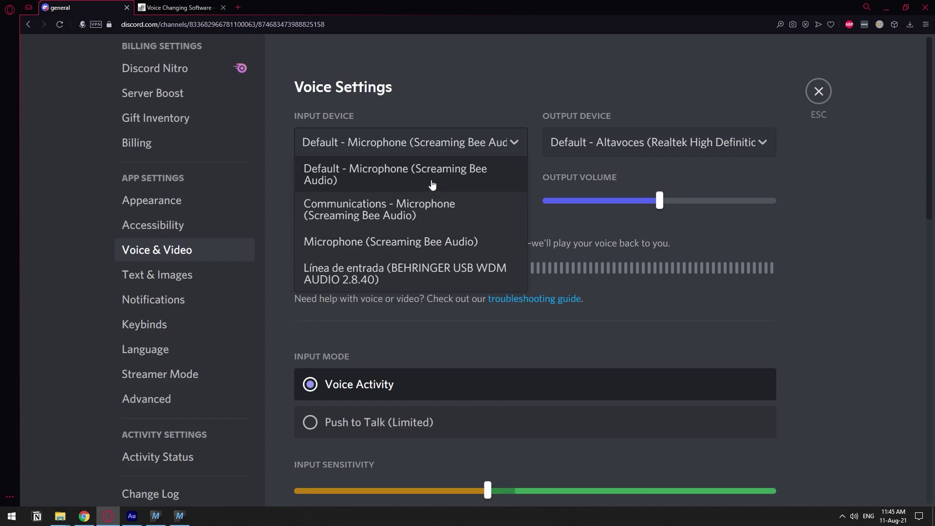
{"action": "left_click", "coordinate": [845, 125]}
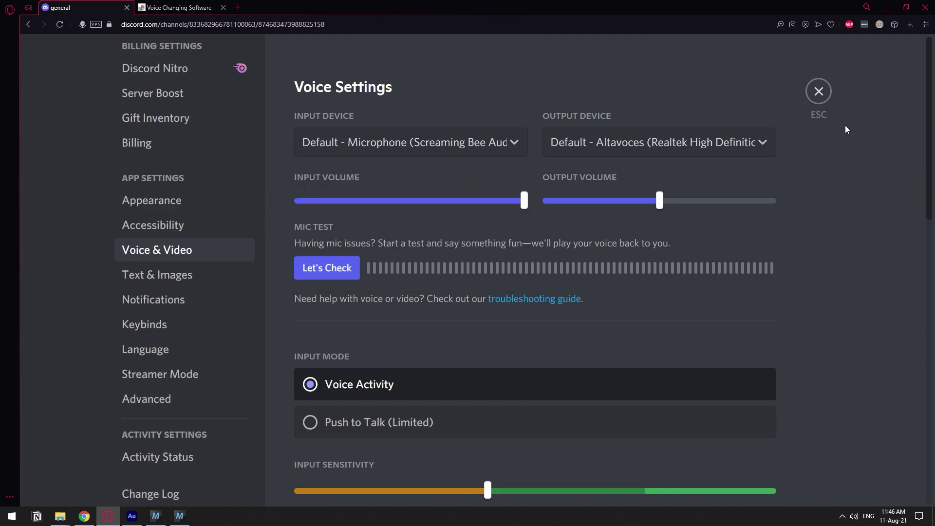
{"action": "left_click", "coordinate": [818, 91]}
{"action": "left_click", "coordinate": [141, 132]}
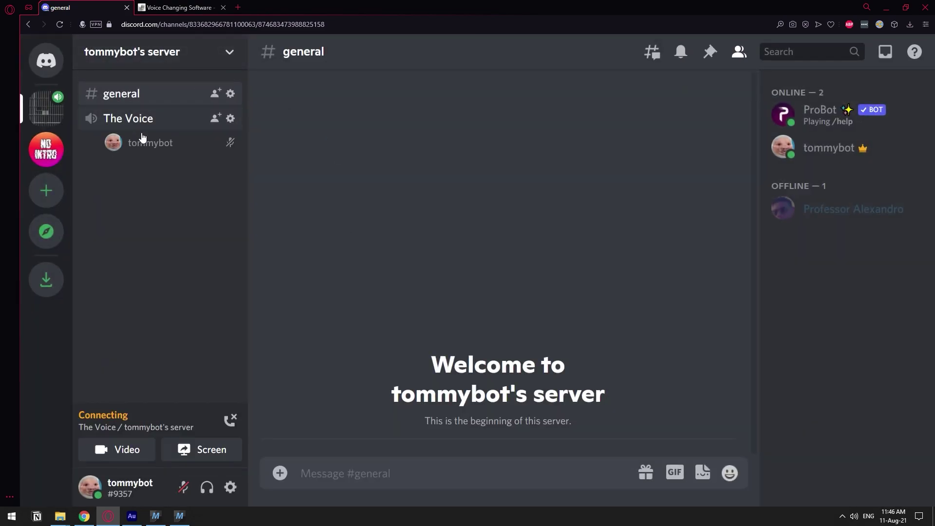
Step: Switch to MorphVOX Pro, turn on Listen and Morph, and try the female voices Lisa and Celeste, ending on Lisa
{"action": "left_click", "coordinate": [180, 520]}
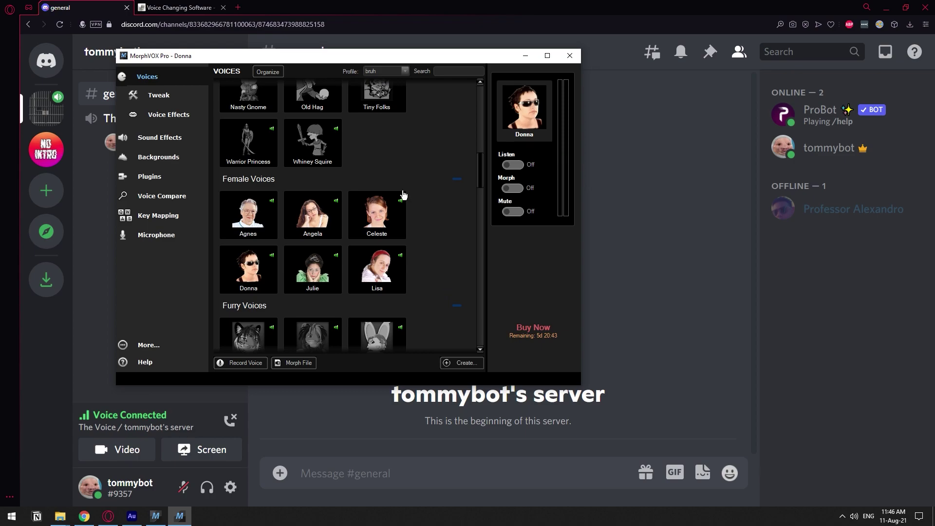
{"action": "left_click_drag", "start_coordinate": [426, 61], "coordinate": [603, 59]}
{"action": "left_click", "coordinate": [548, 276]}
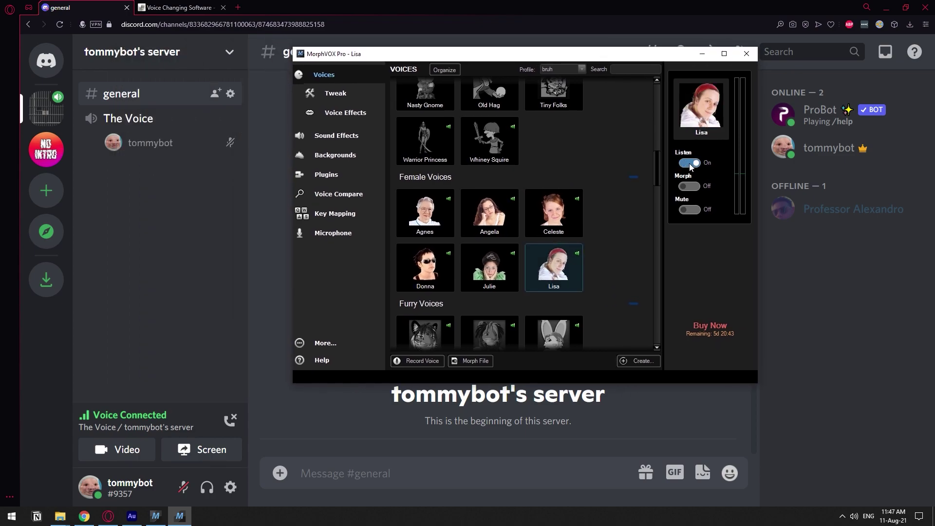
{"action": "left_click", "coordinate": [688, 185]}
{"action": "left_click", "coordinate": [555, 212]}
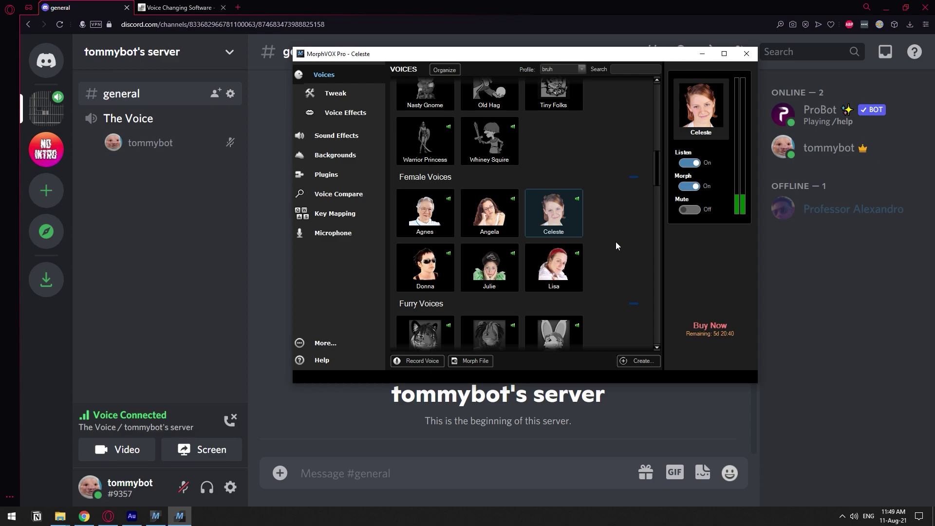
{"action": "left_click", "coordinate": [565, 268]}
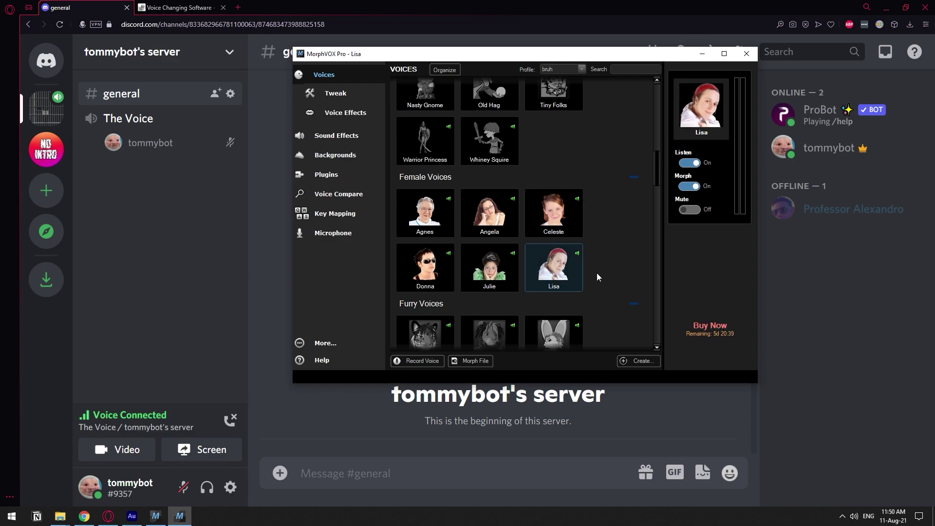